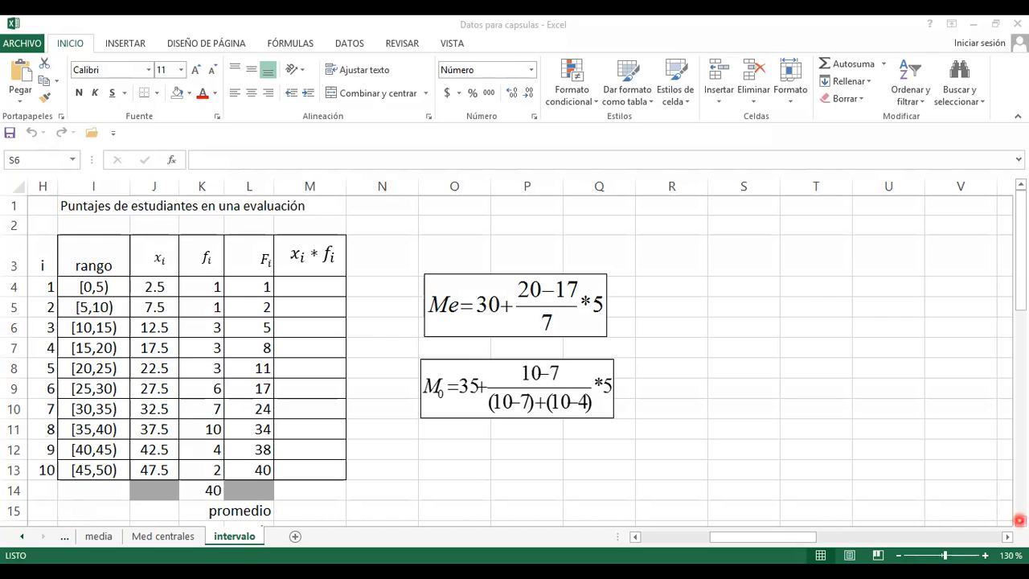
Examine the grouped frequency table, its promedio, moda and mediana rows, and the Me and M0 formulas beside it
click(1019, 520)
click(1018, 521)
click(1019, 520)
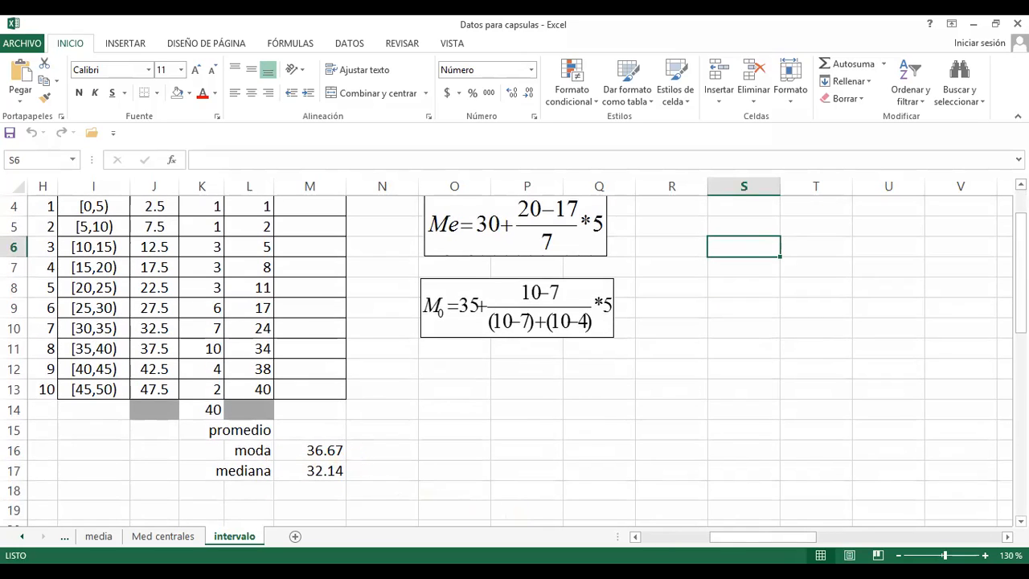
click(1020, 184)
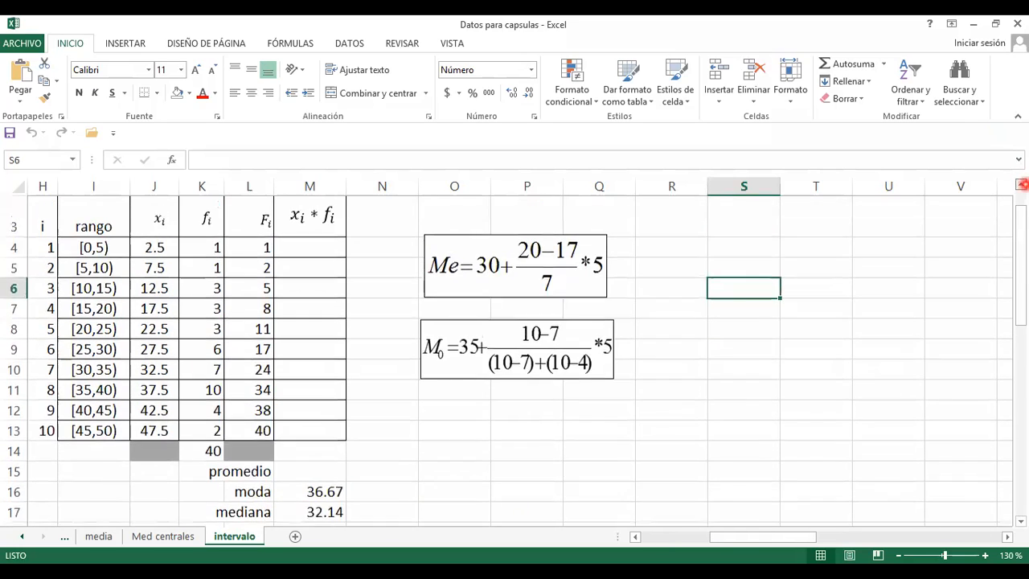
click(1021, 184)
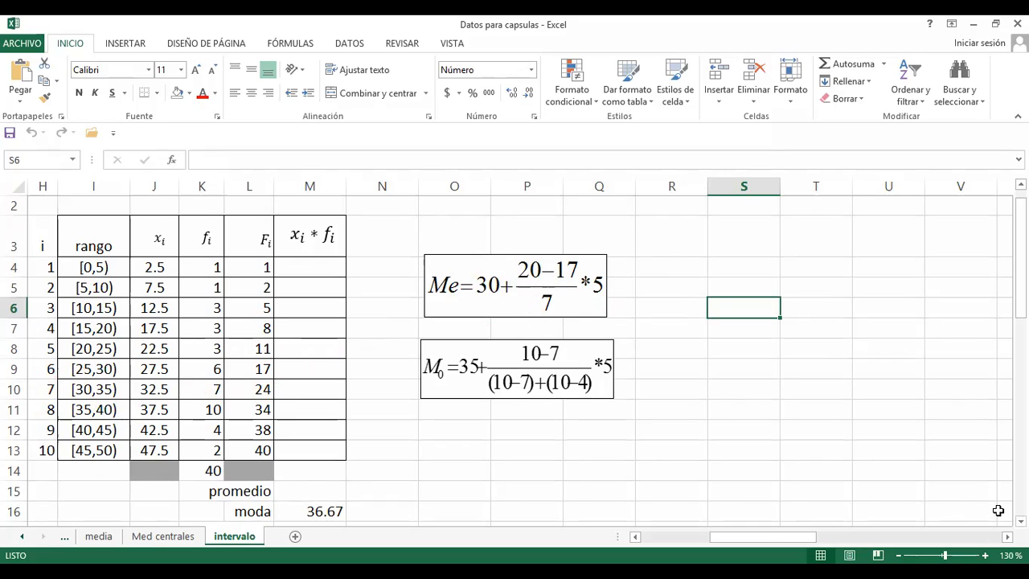
click(1021, 522)
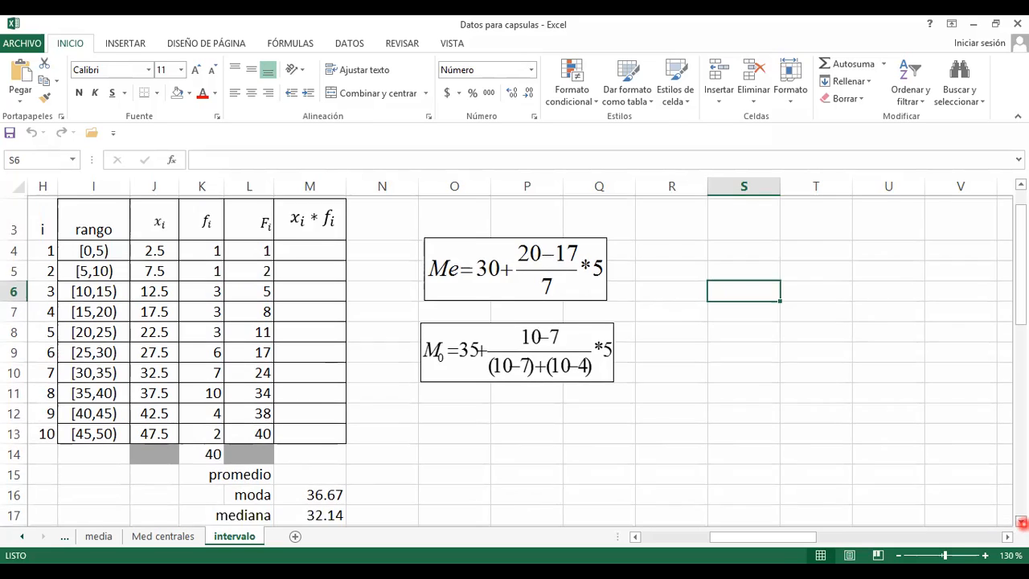
click(1020, 521)
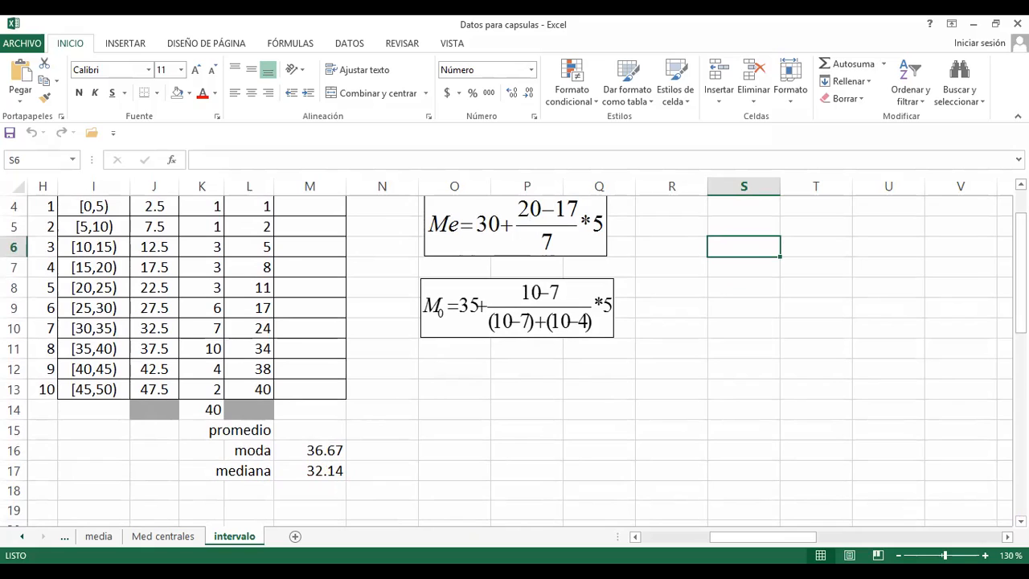
drag(1022, 294, 1020, 266)
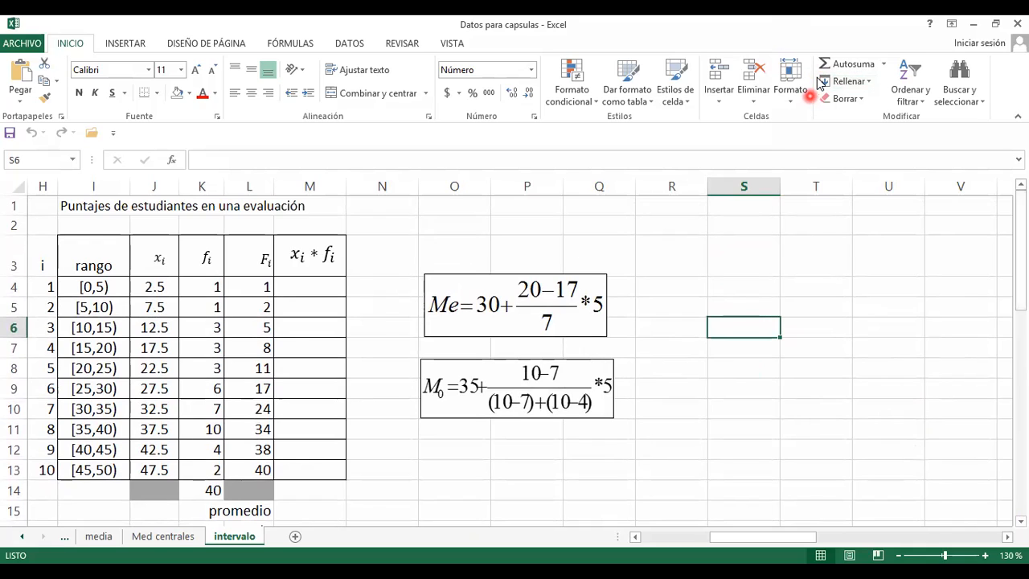
click(863, 80)
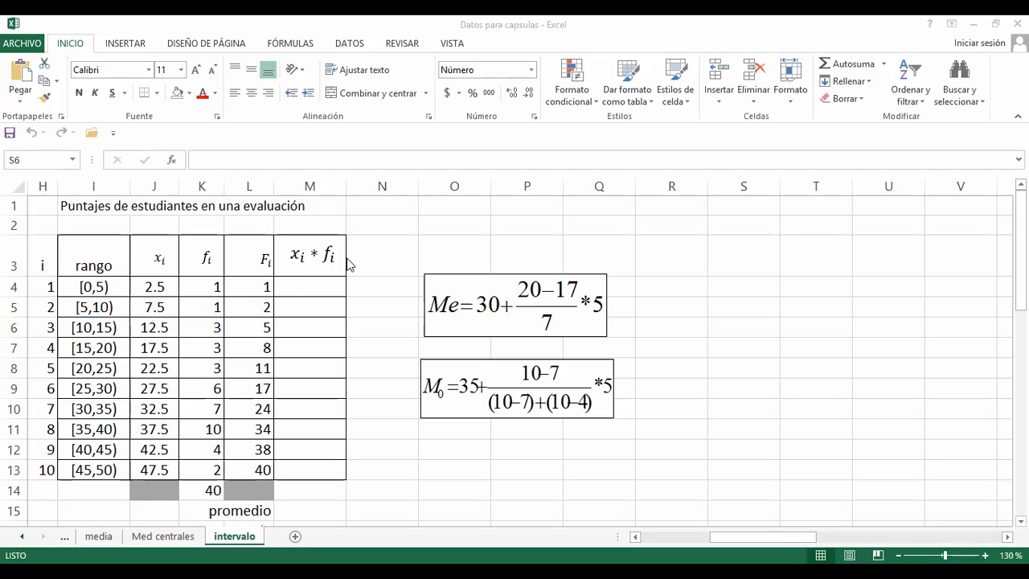
Enter the formula =J4*K4 in cell M4 to multiply the first class mark by its frequency
click(312, 292)
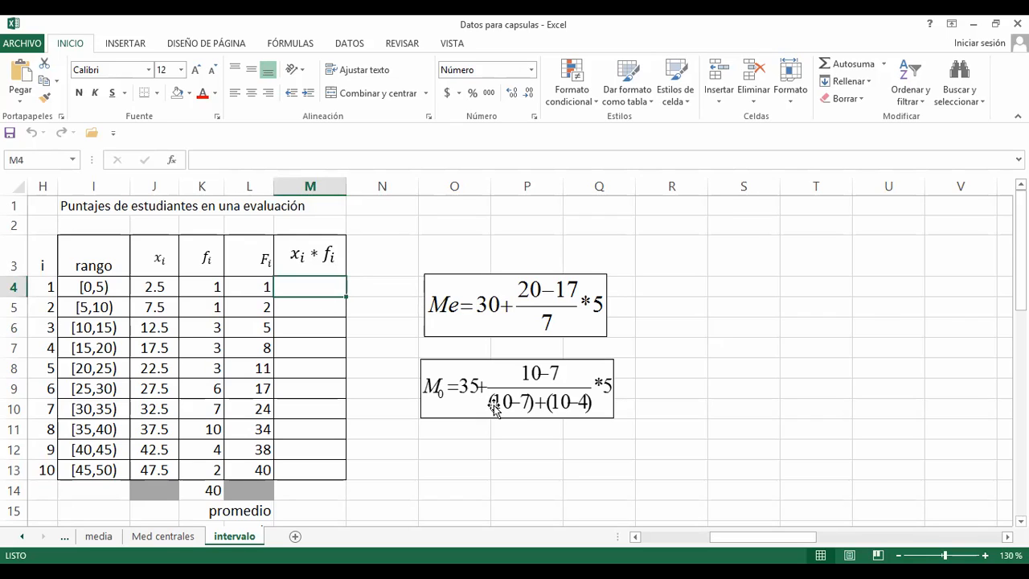
text(=)
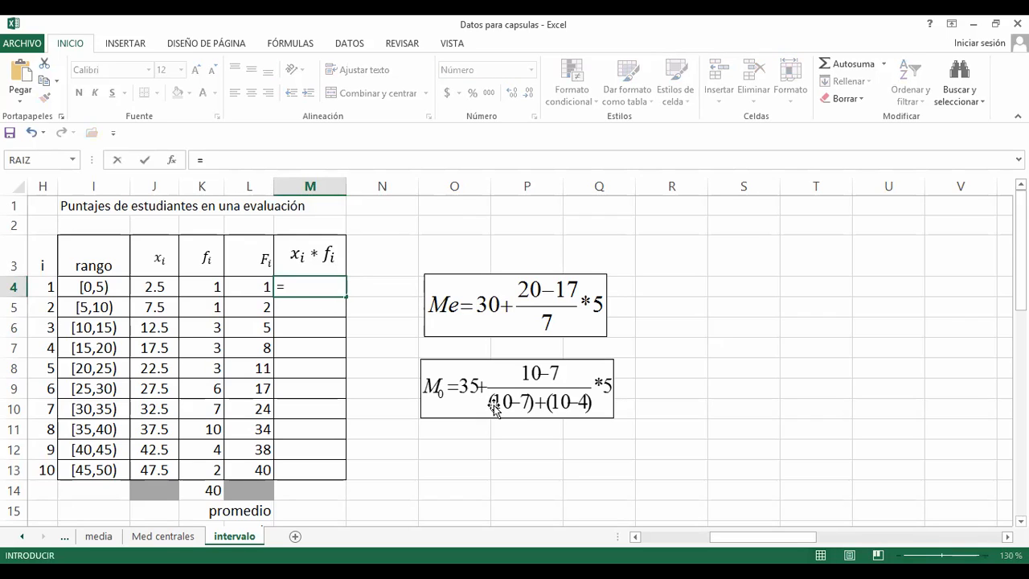
click(149, 286)
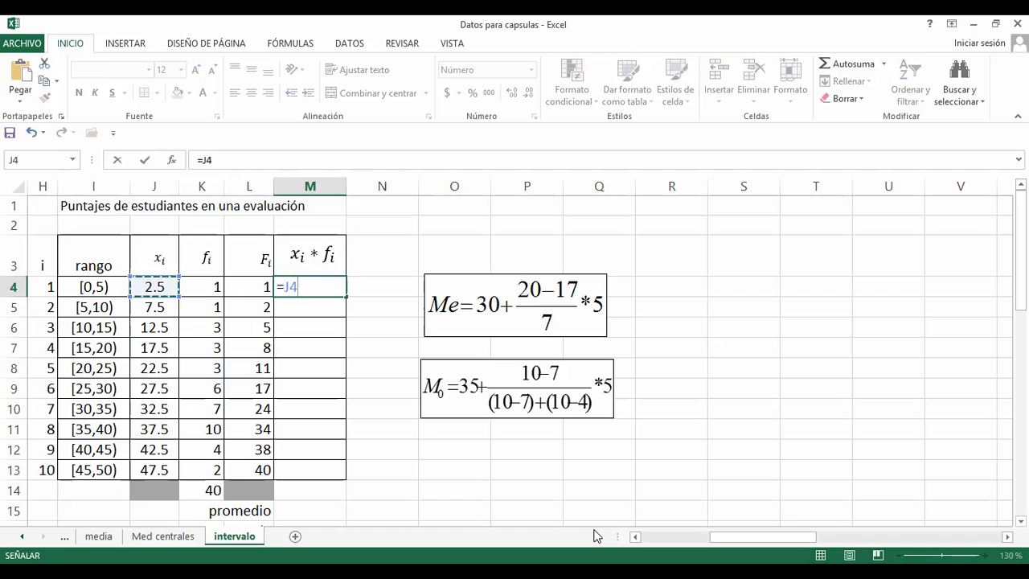
text(*)
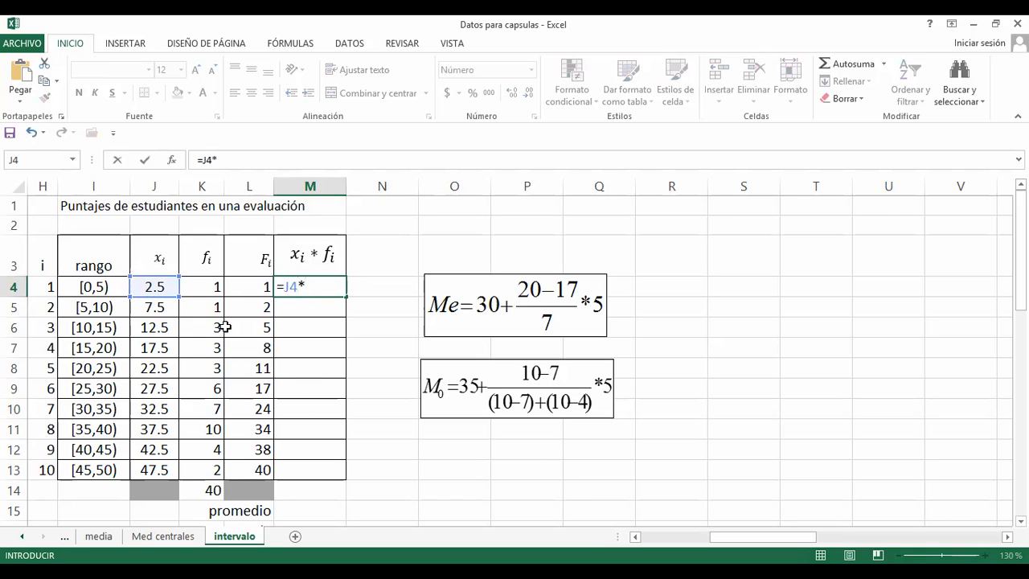
click(201, 293)
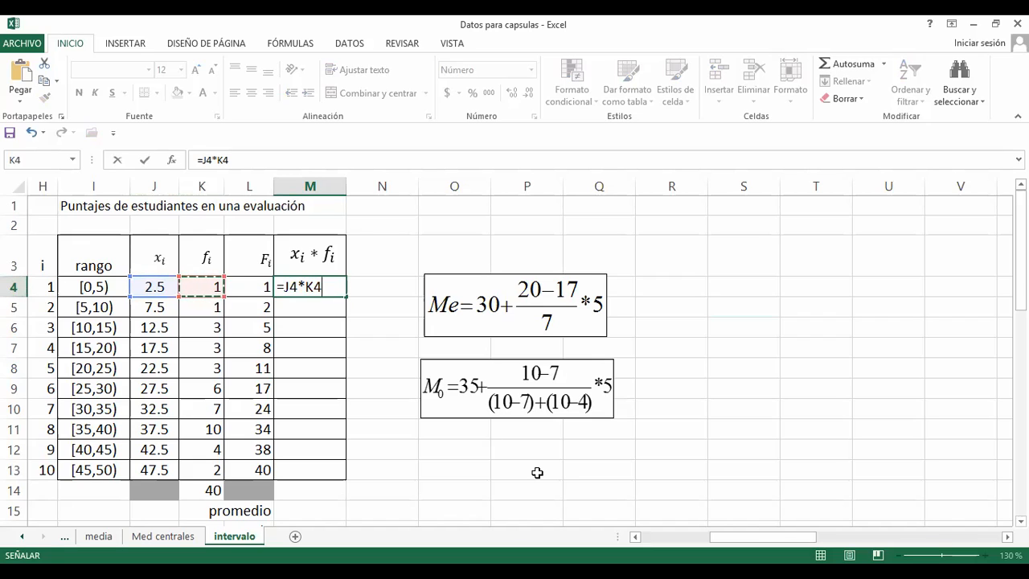
key(ctrl+Return)
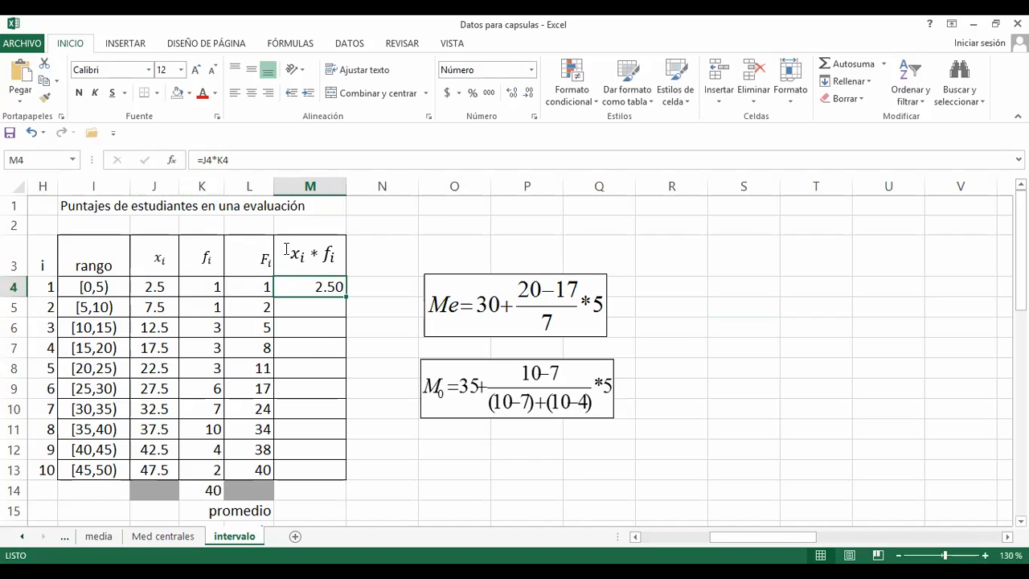
Format cell M4 as a number with 2 decimal places, keeping the thousands separator
right_click(321, 287)
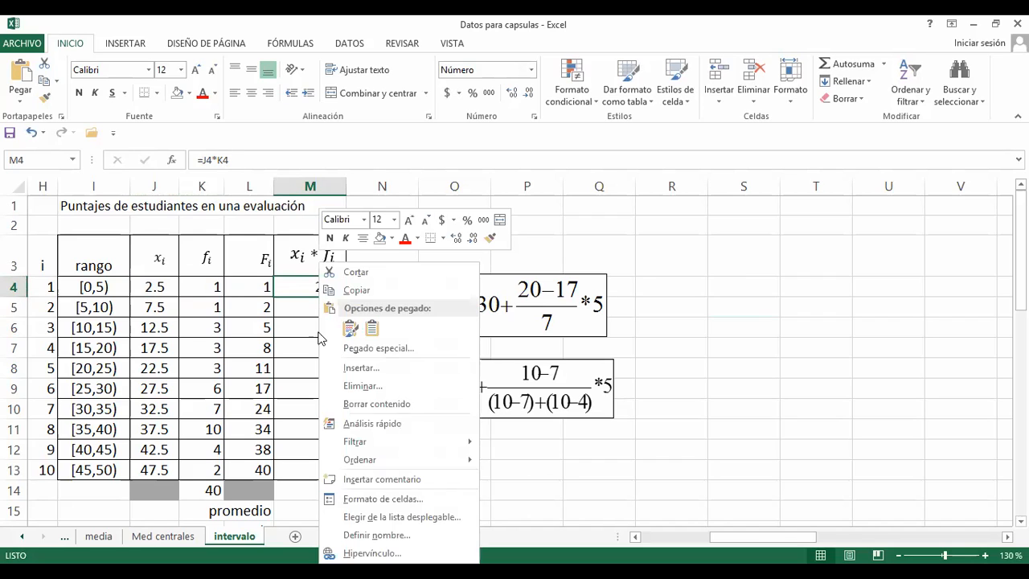
click(377, 499)
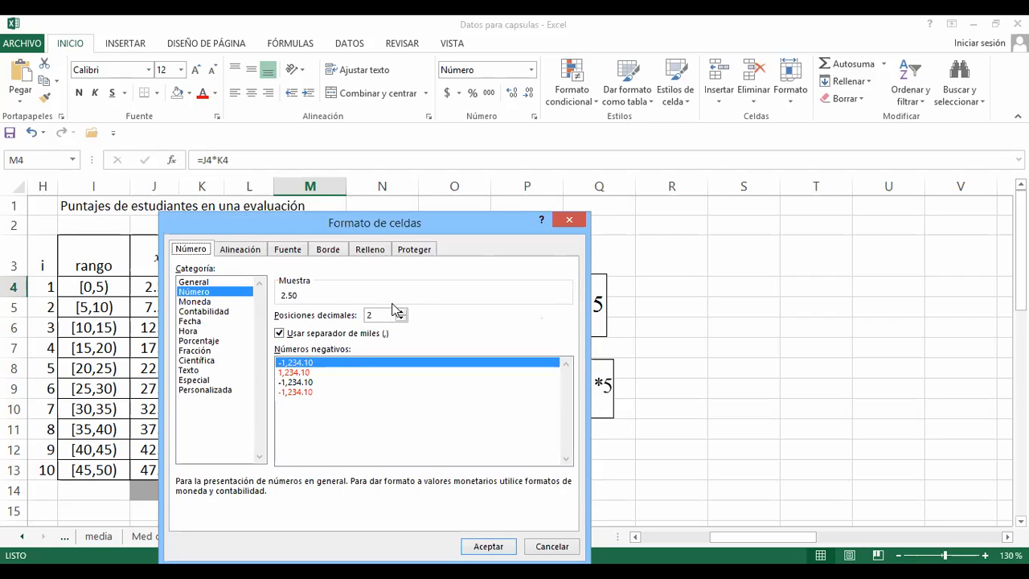
click(402, 311)
click(403, 312)
click(402, 319)
click(402, 319)
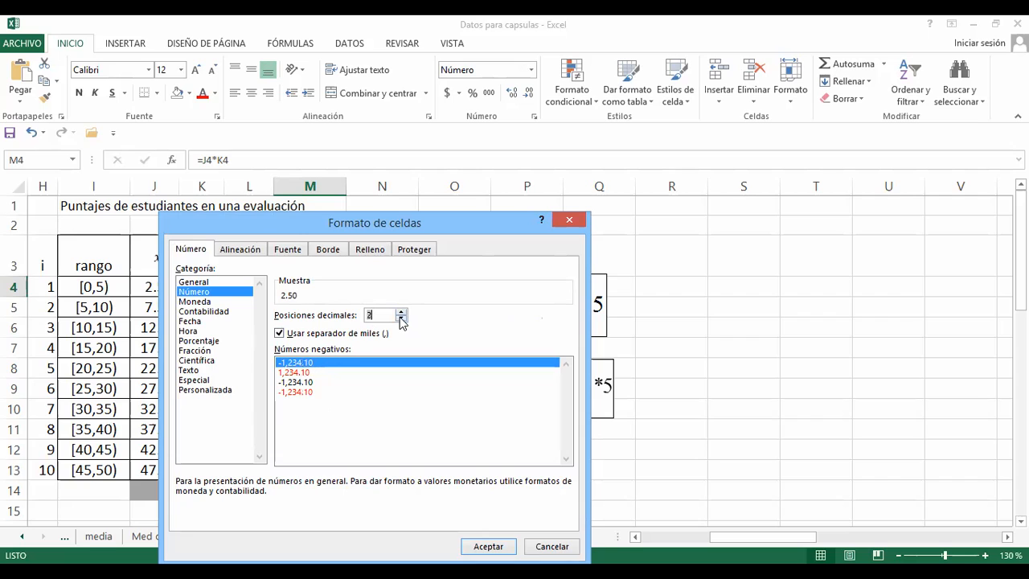
click(490, 546)
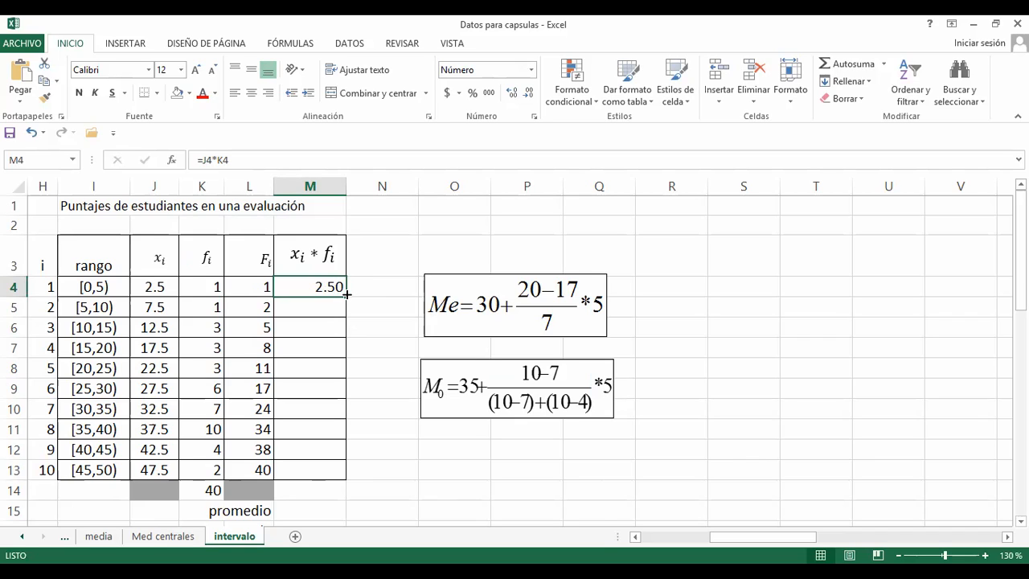
Fill the product formula from M4 down to M13 and check the cell references of the copy in M9
drag(346, 295, 329, 472)
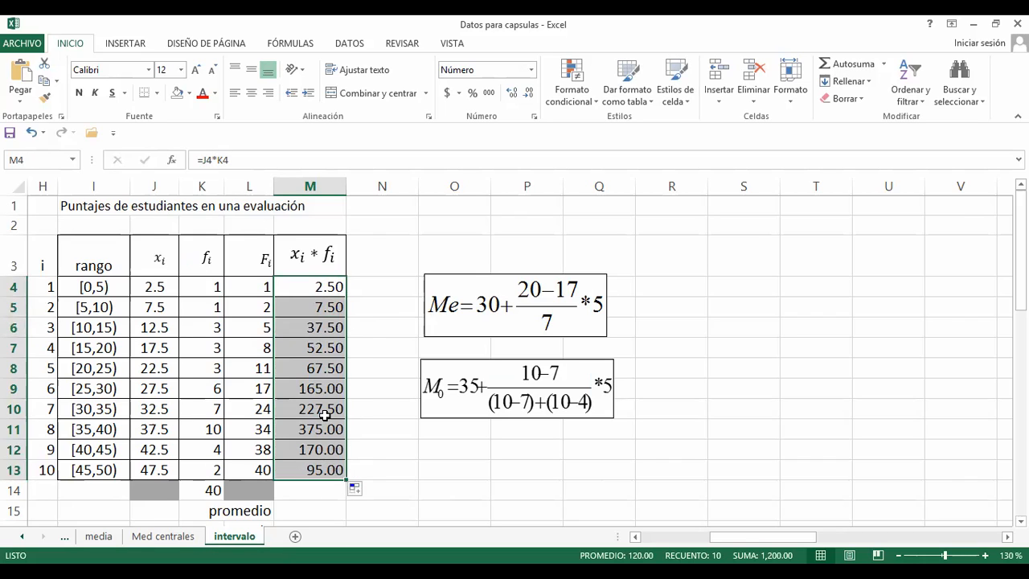
click(309, 393)
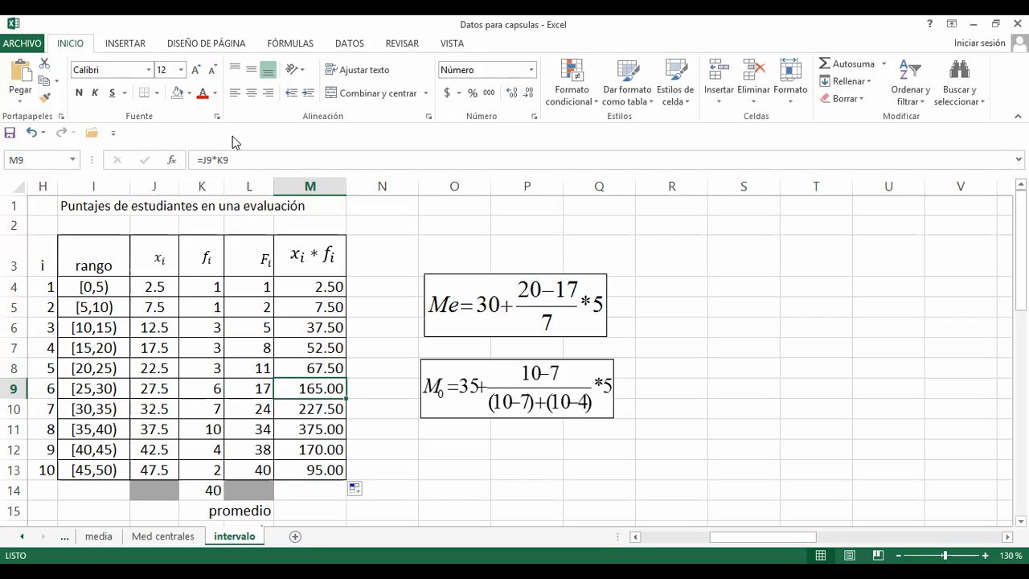
click(211, 157)
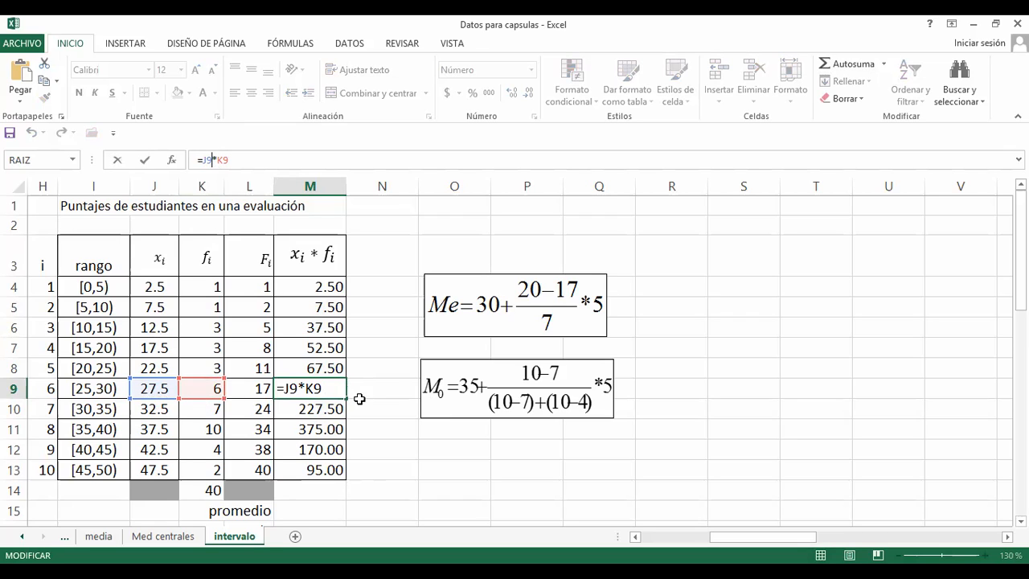
key(ctrl+Return)
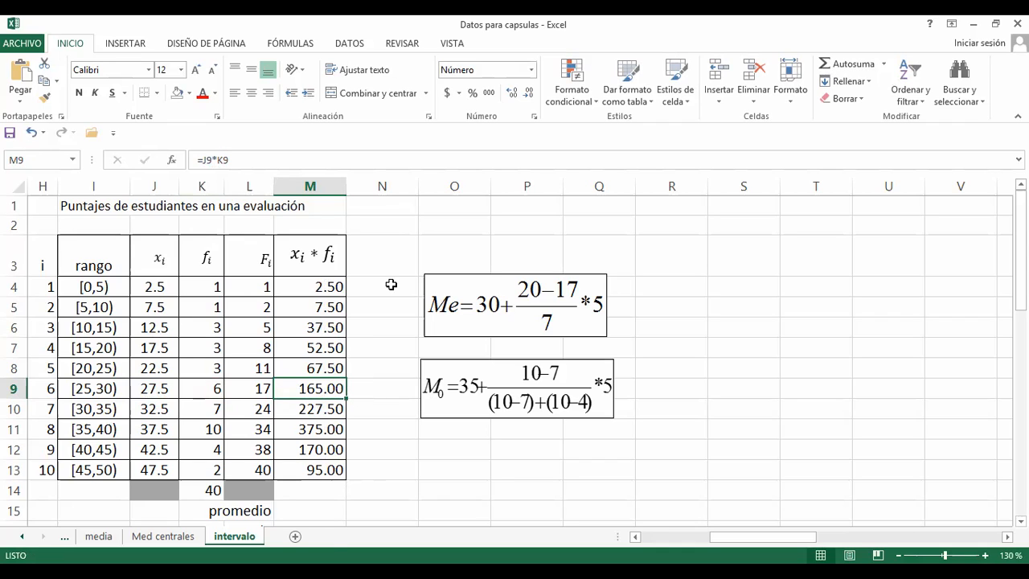
Total the xi*fi products in cell M14 with =SUMA(M4:M13)
click(312, 493)
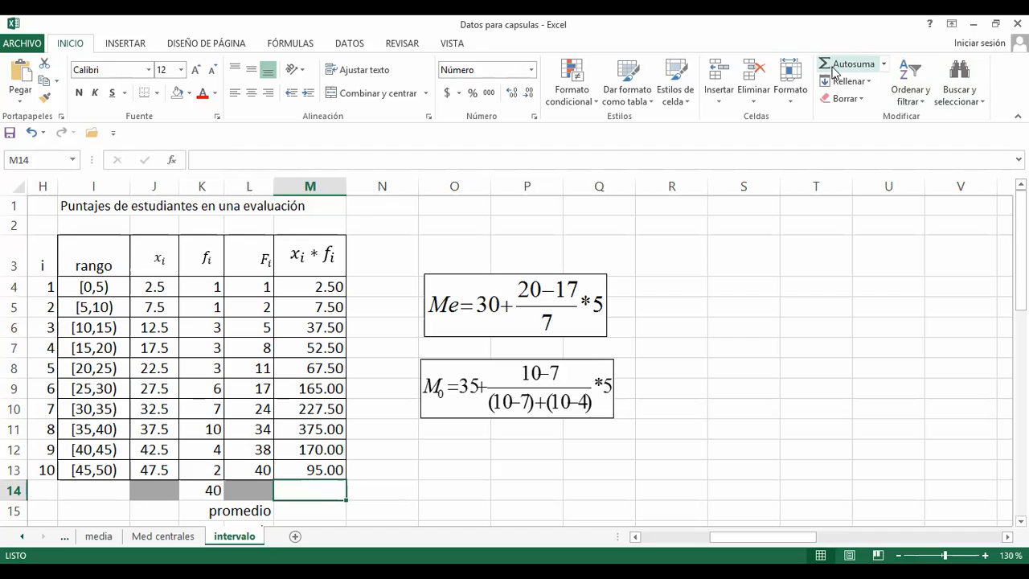
click(883, 67)
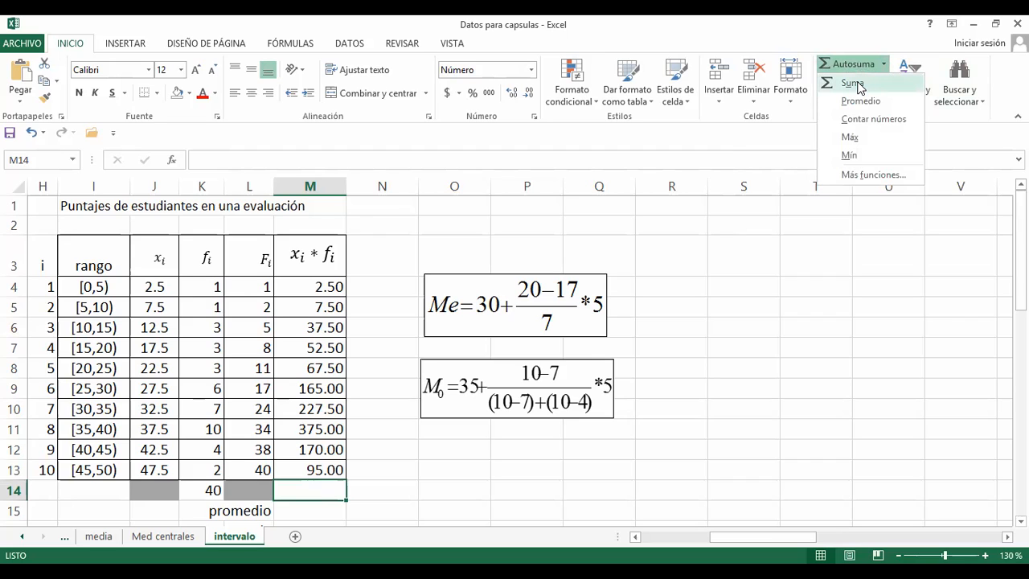
click(853, 83)
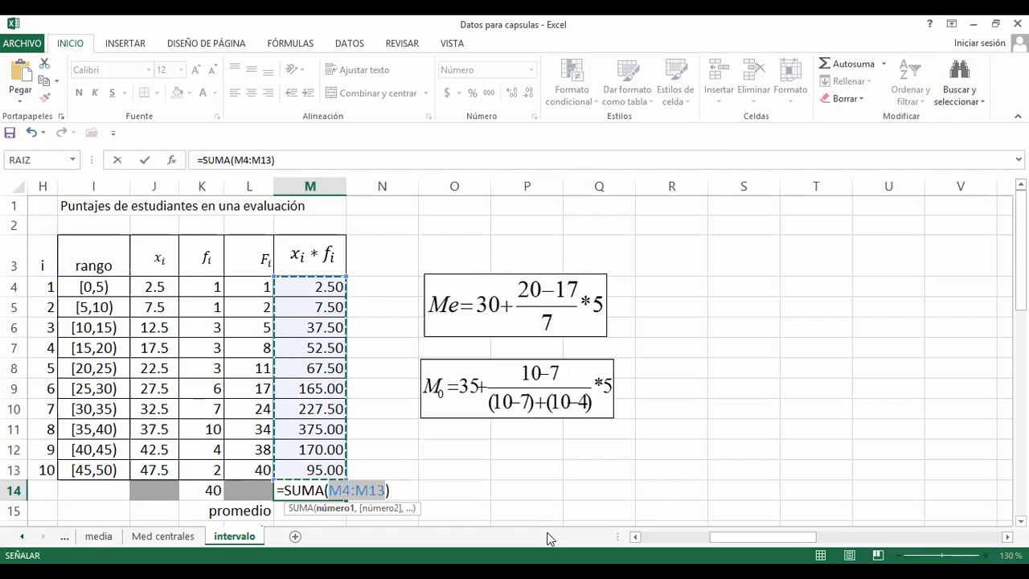
key(ctrl+Return)
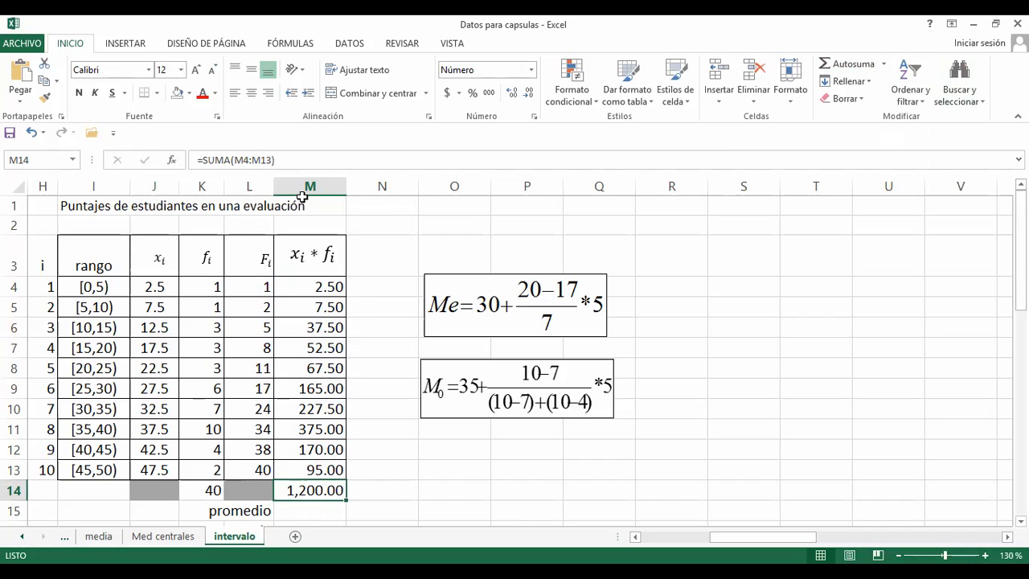
Calculate the promedio in cell M15 with =M14/K14, dividing the sum of products by the total frequency
click(313, 515)
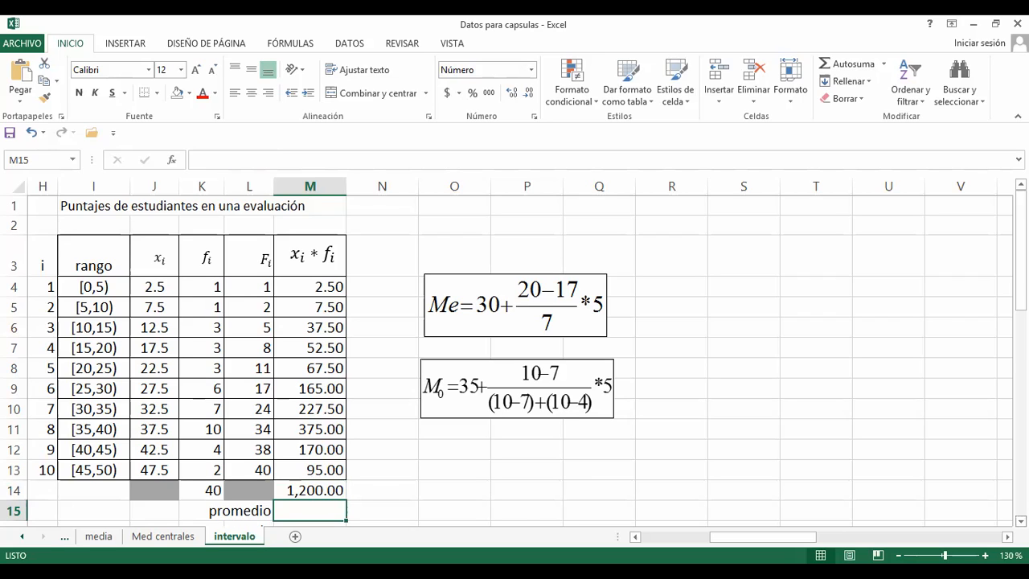
click(1021, 522)
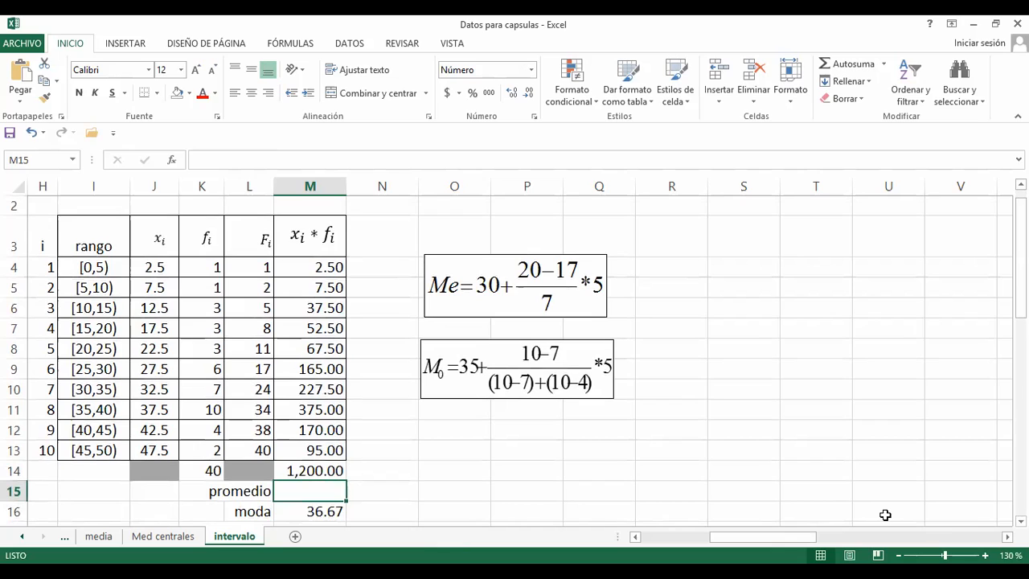
text(=)
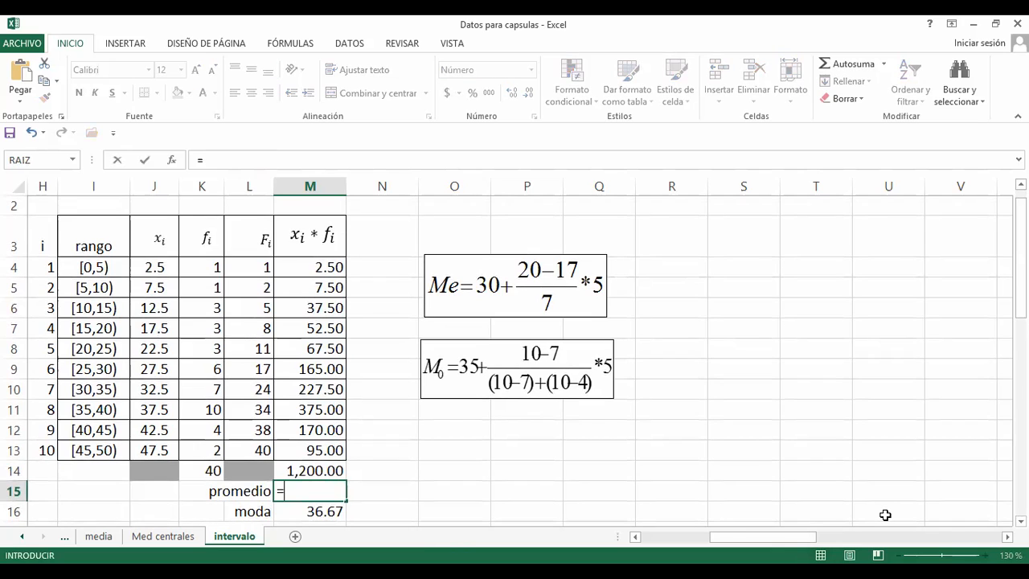
key(Up)
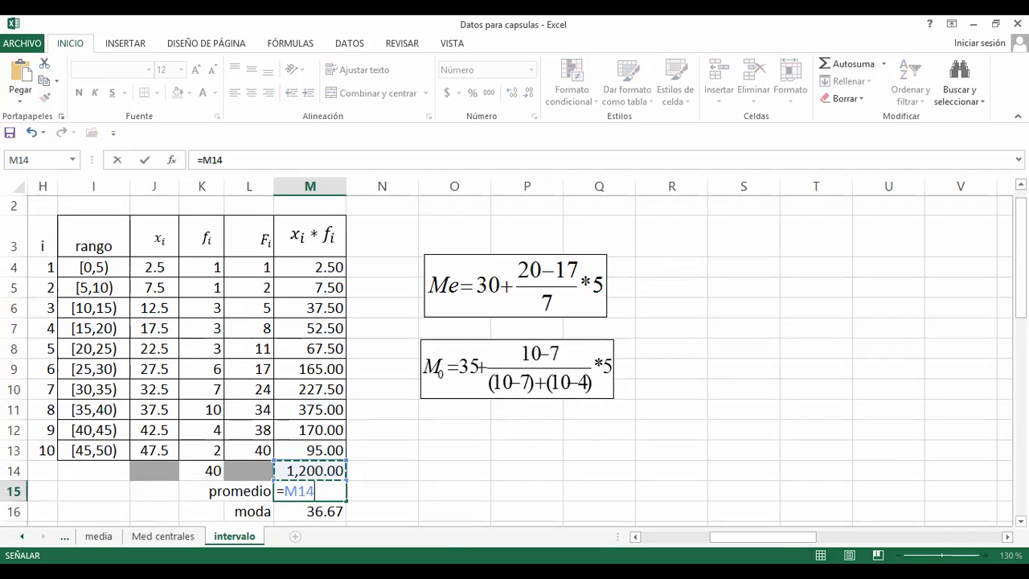
text(/)
click(194, 471)
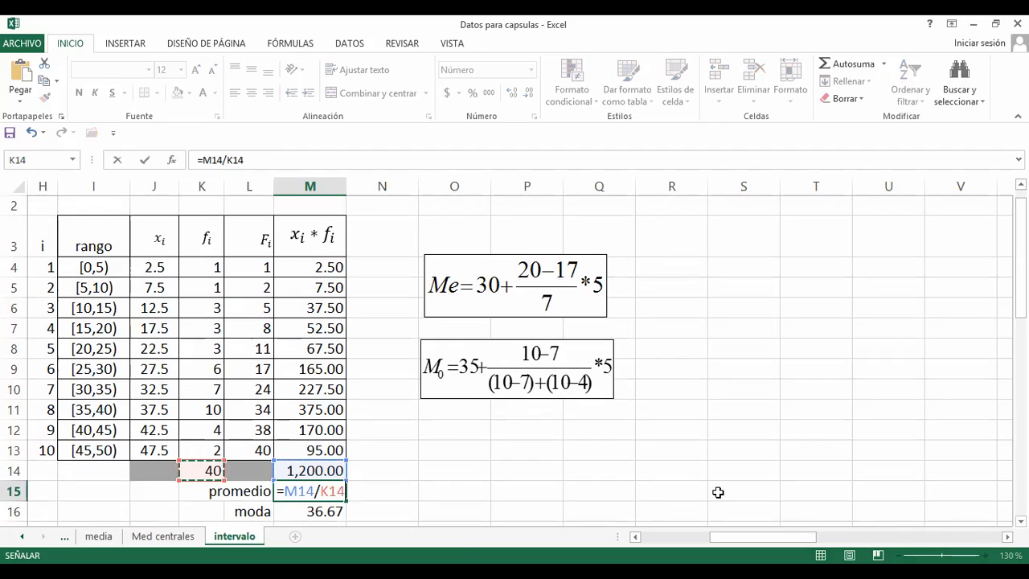
key(Return)
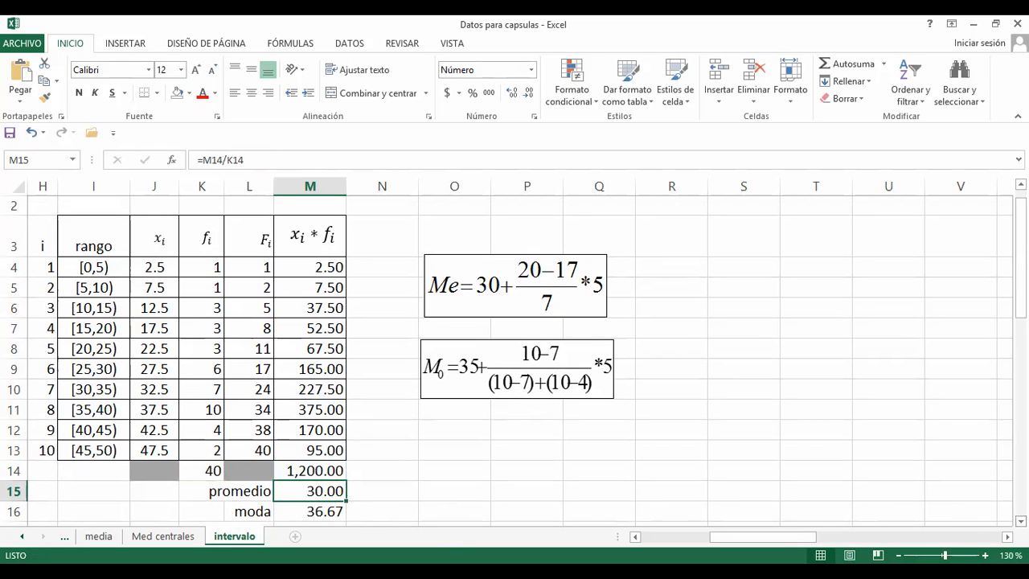
click(1020, 520)
scroll(484, 479, down, 1)
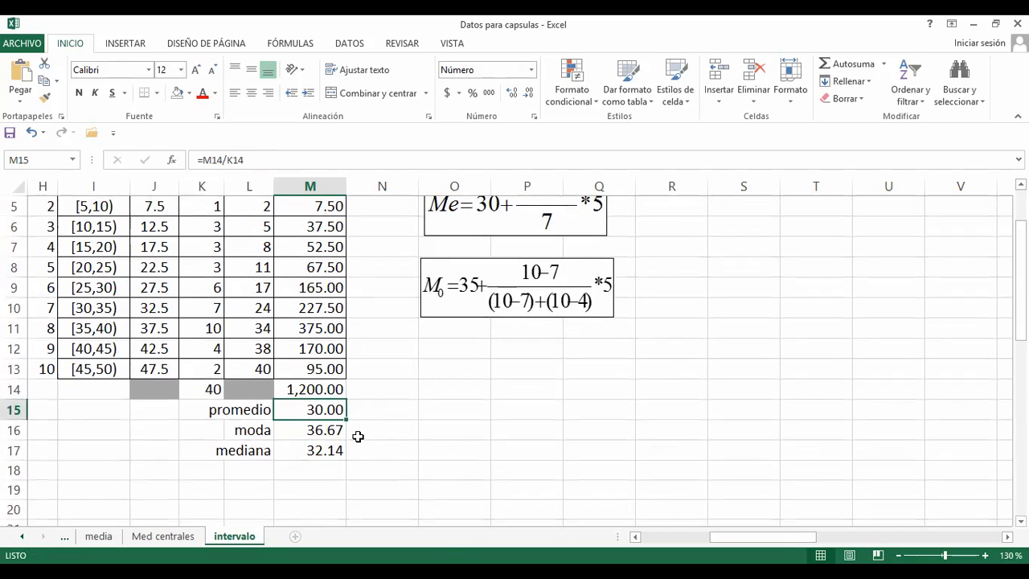
click(322, 475)
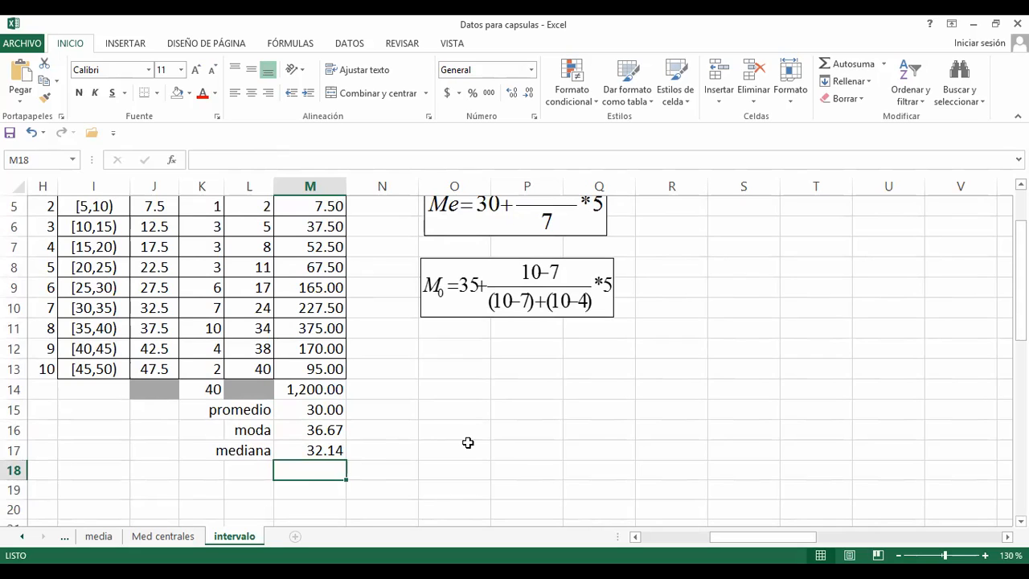
click(33, 27)
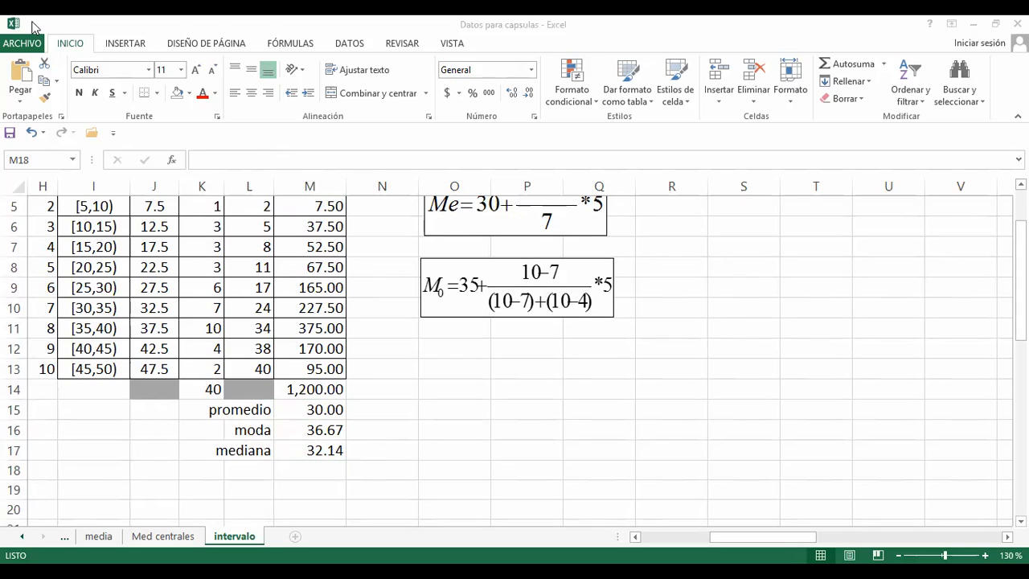